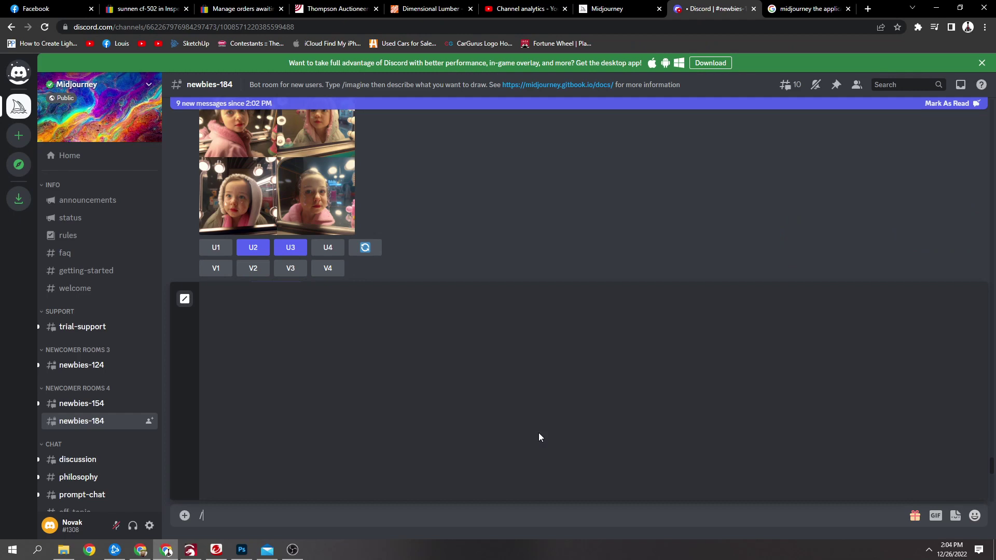
# Submit a Midjourney /imagine prompt '3D STL grayscale Skull' to generate a four-image grid
pyautogui.write('/i')
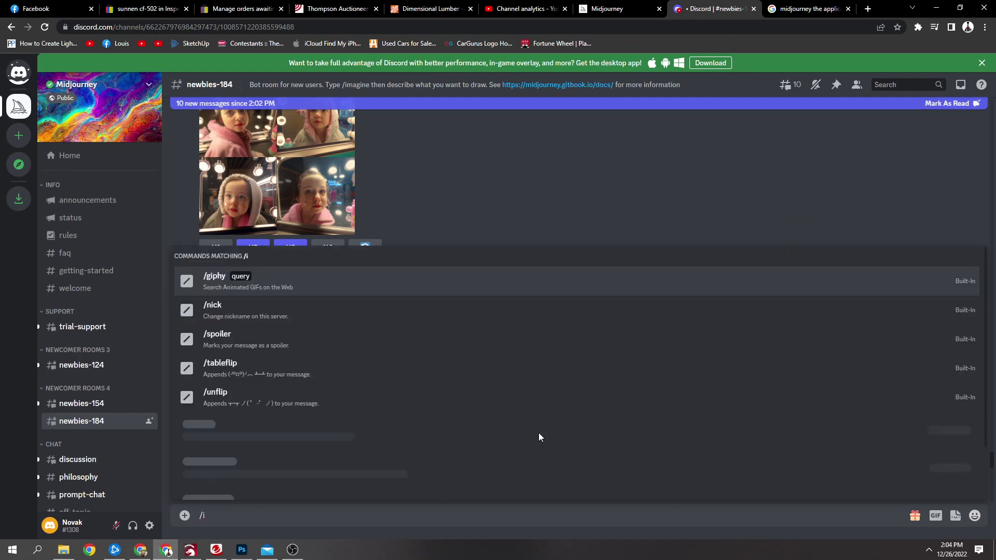
pyautogui.write('ma')
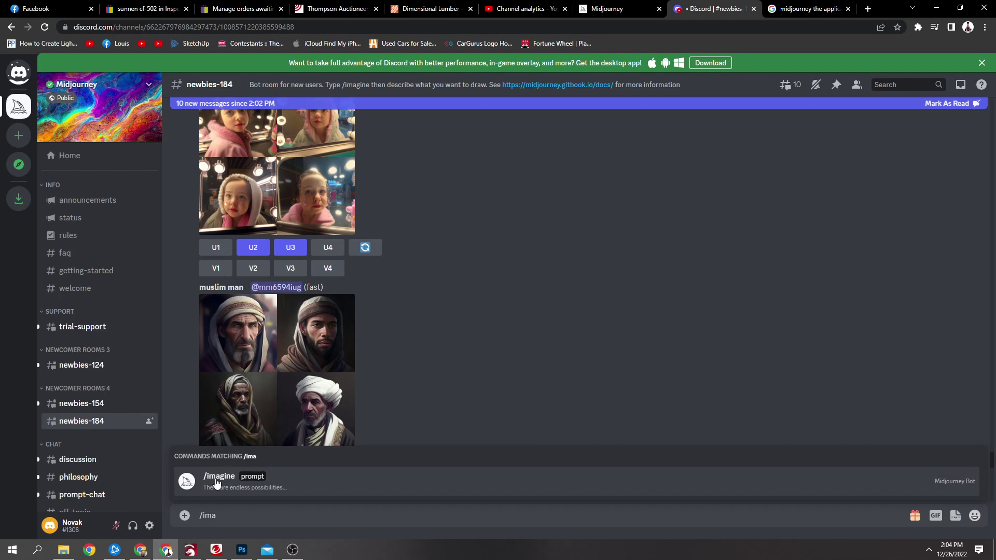
pyautogui.click(217, 481)
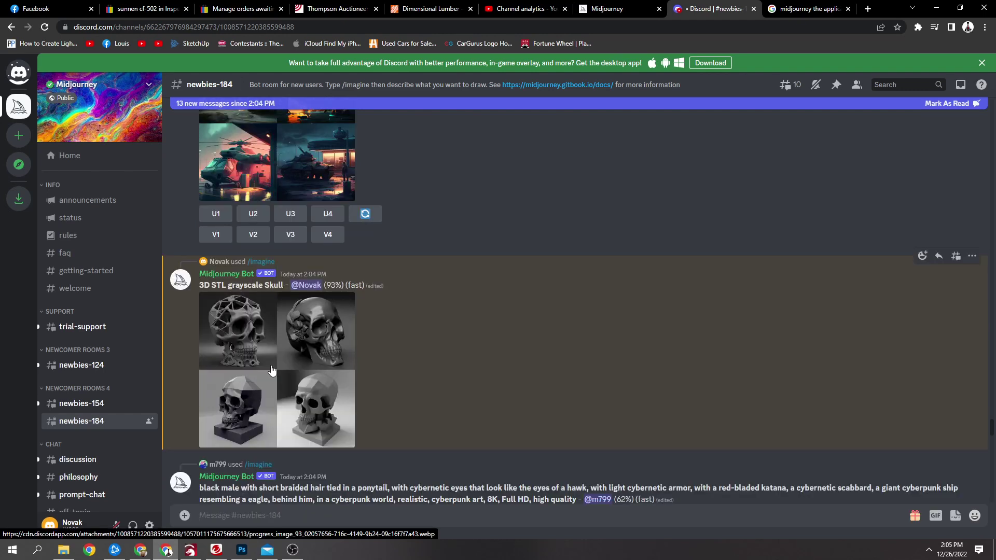
pyautogui.click(272, 369)
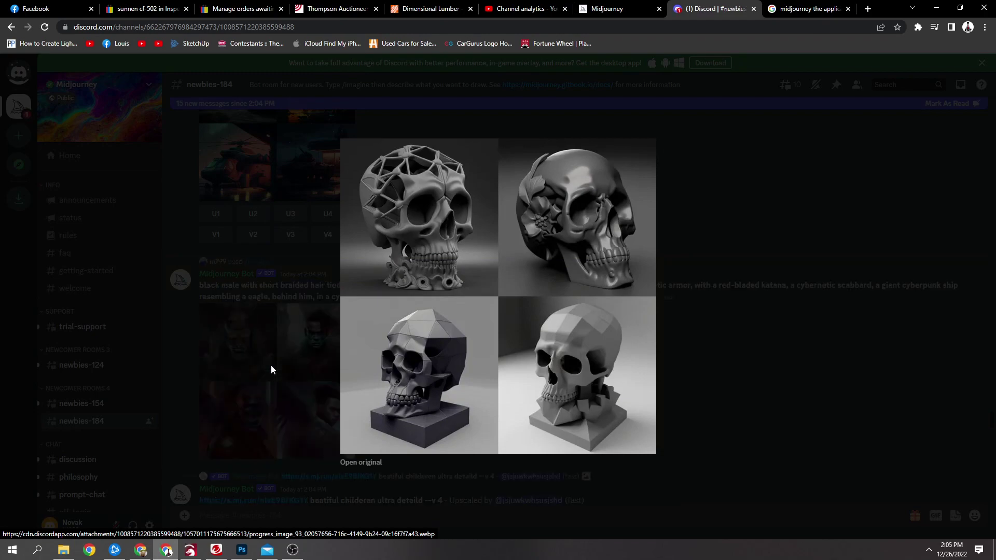
pyautogui.click(758, 362)
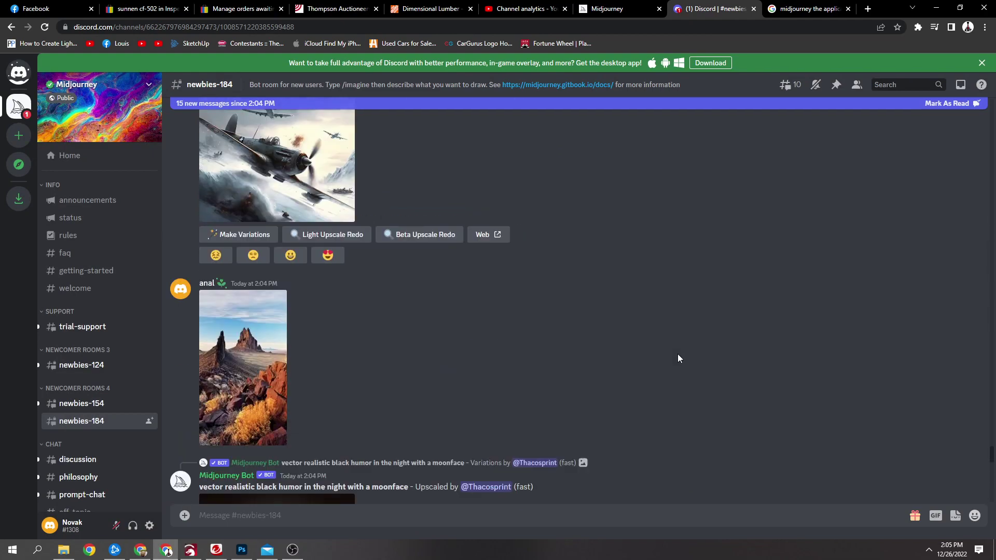
pyautogui.click(272, 269)
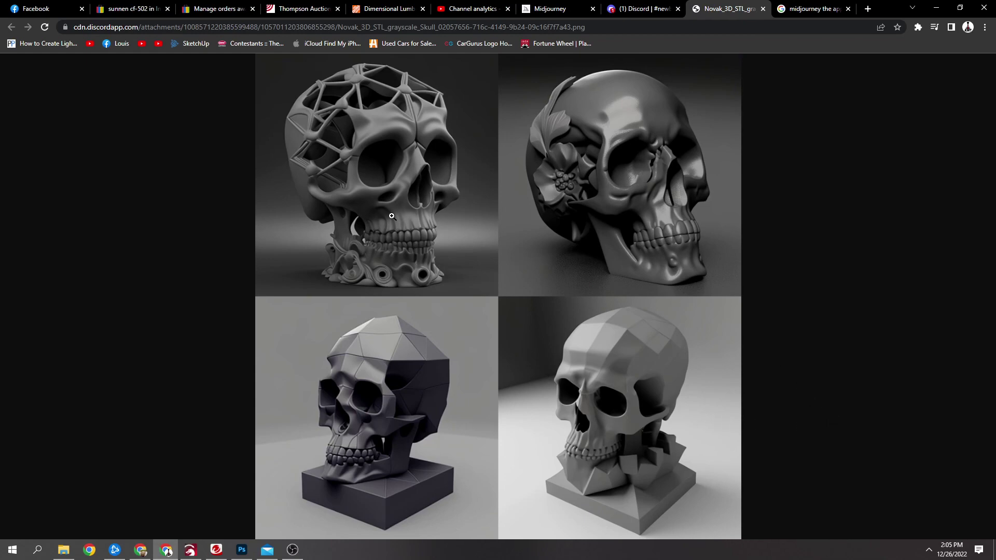
pyautogui.hotkey('ctrl', 'w')
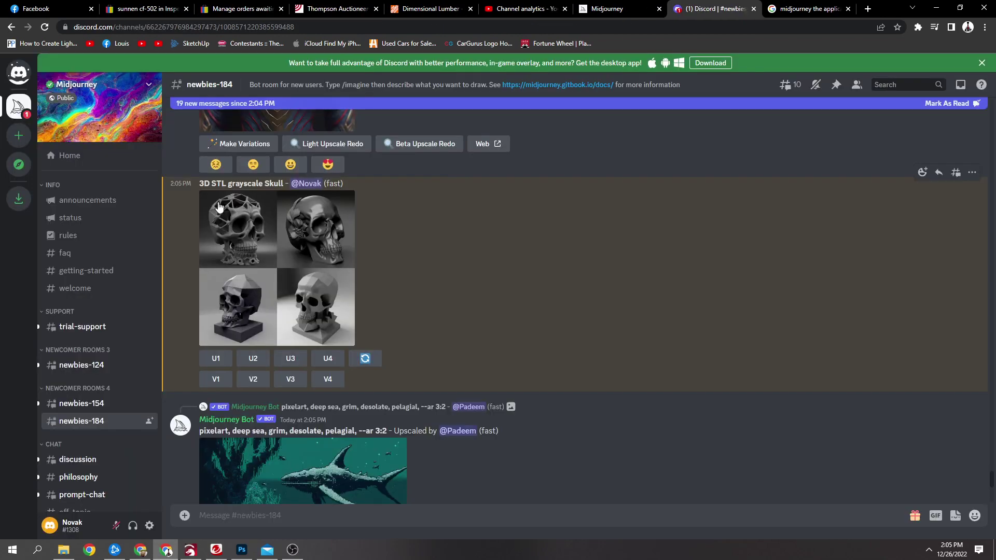
# Upscale the first skull (U1) from the grid and enlarge the finished upscaled image
pyautogui.click(216, 359)
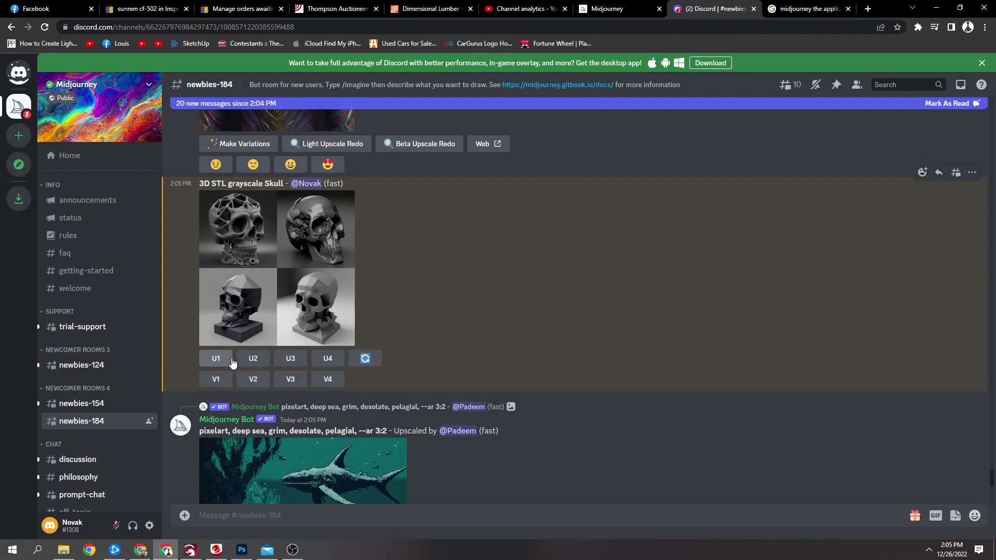
pyautogui.scroll(-10, 515, 335)
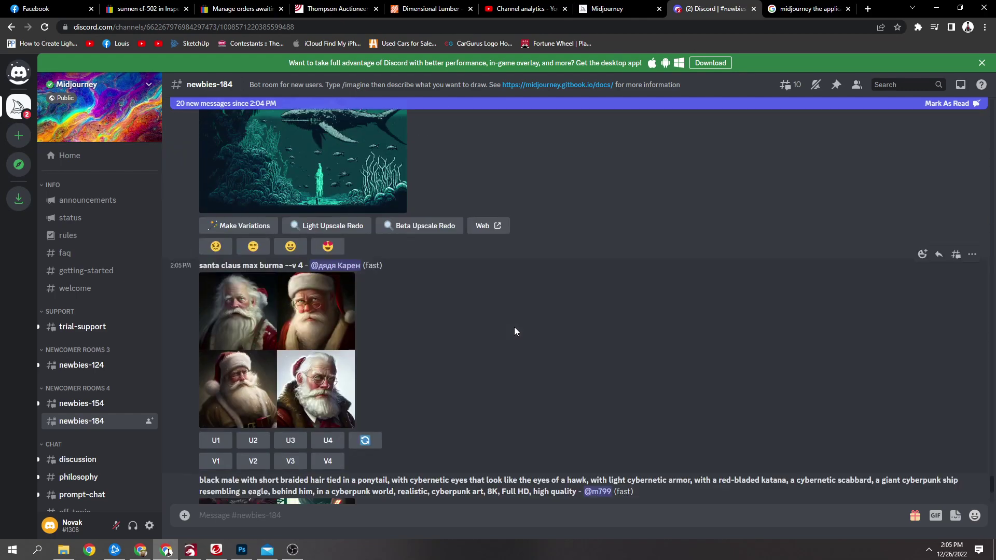
pyautogui.scroll(-5, 512, 327)
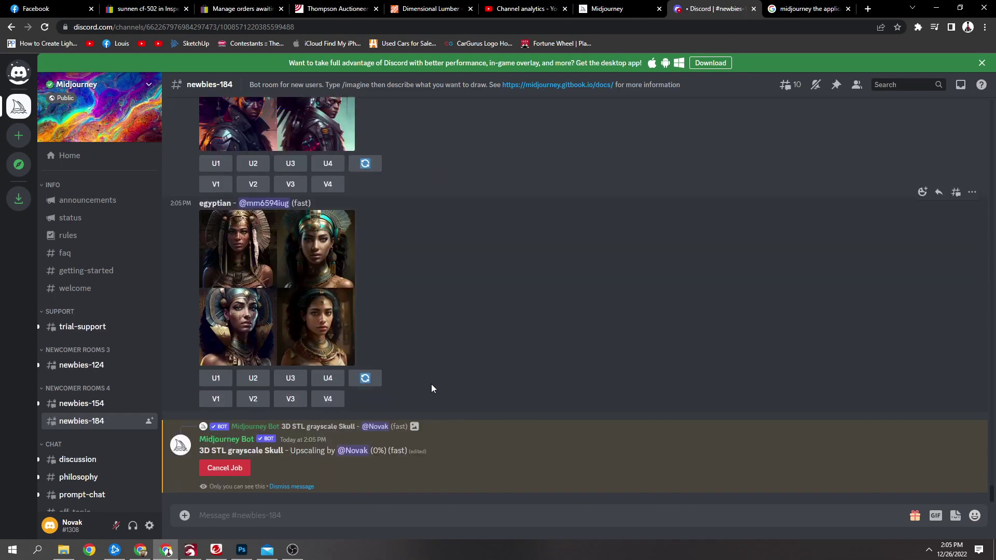
pyautogui.click(213, 427)
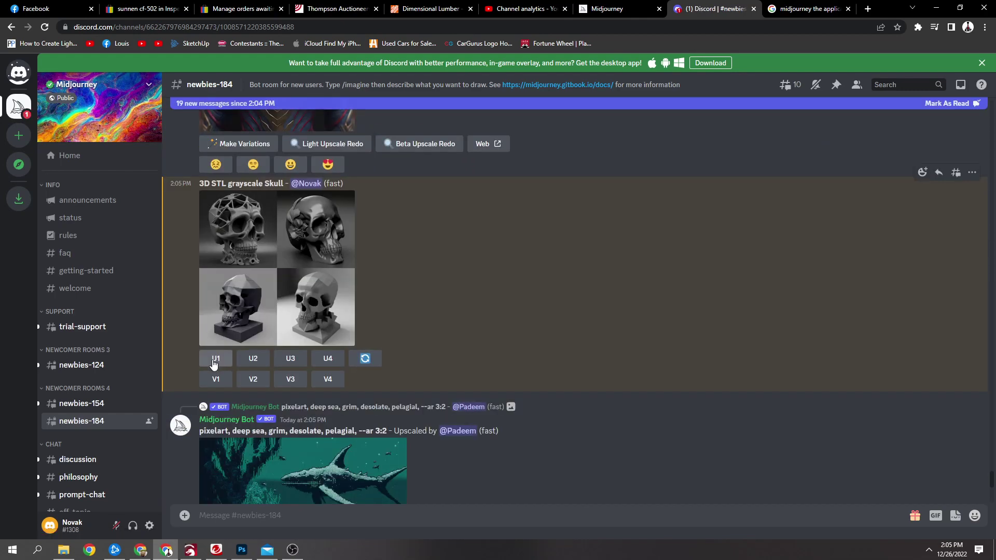
pyautogui.click(216, 362)
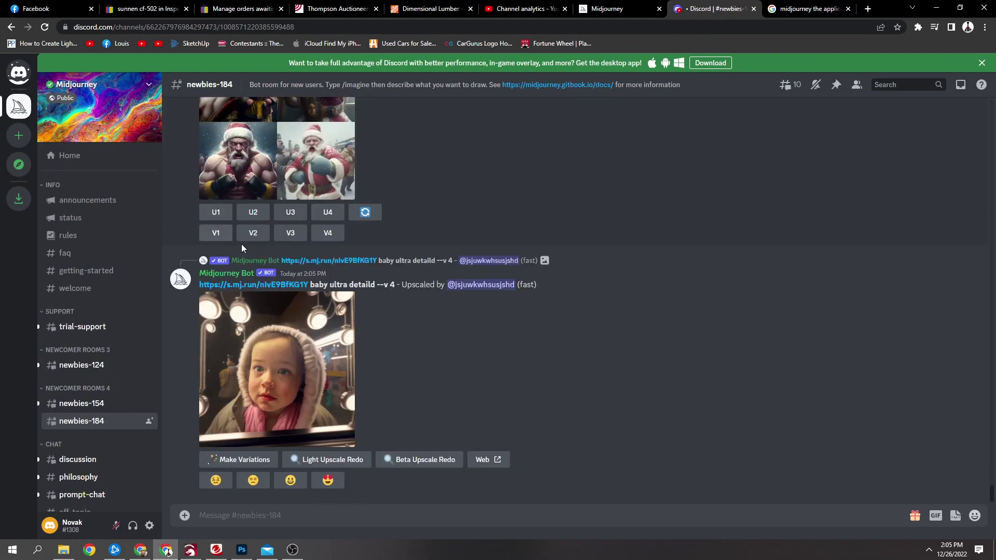
pyautogui.scroll(5, 259, 266)
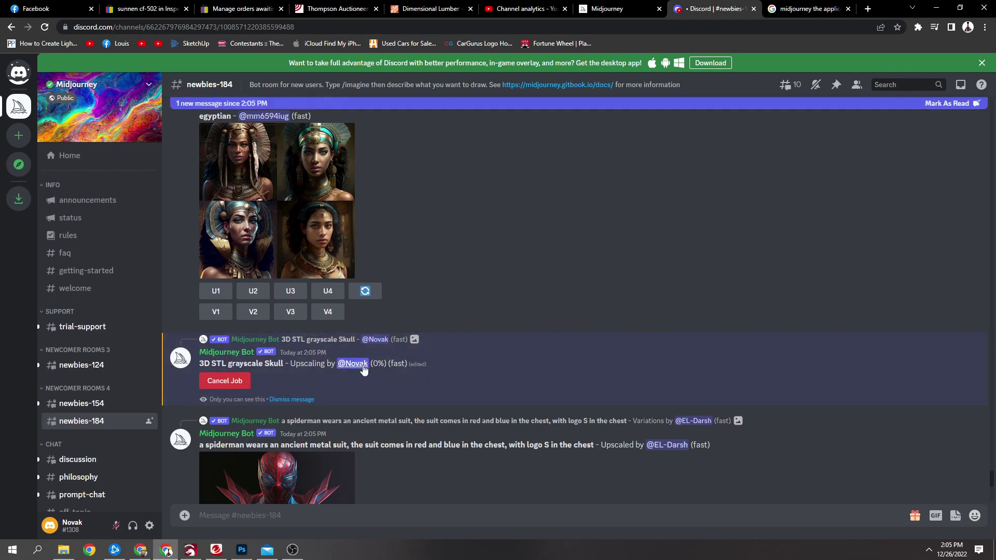
pyautogui.click(285, 318)
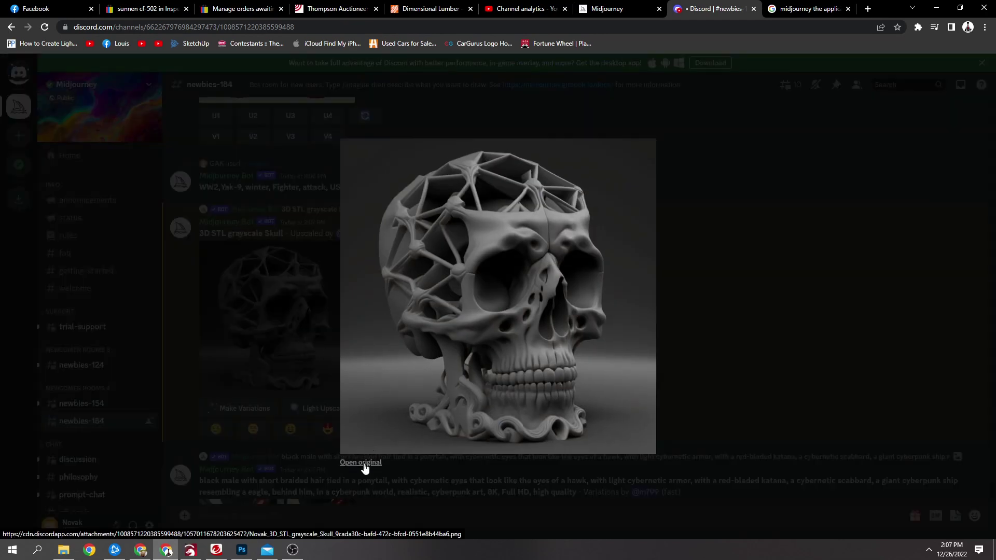
# Open the upscaled skull at original resolution in a new browser tab
pyautogui.click(275, 340)
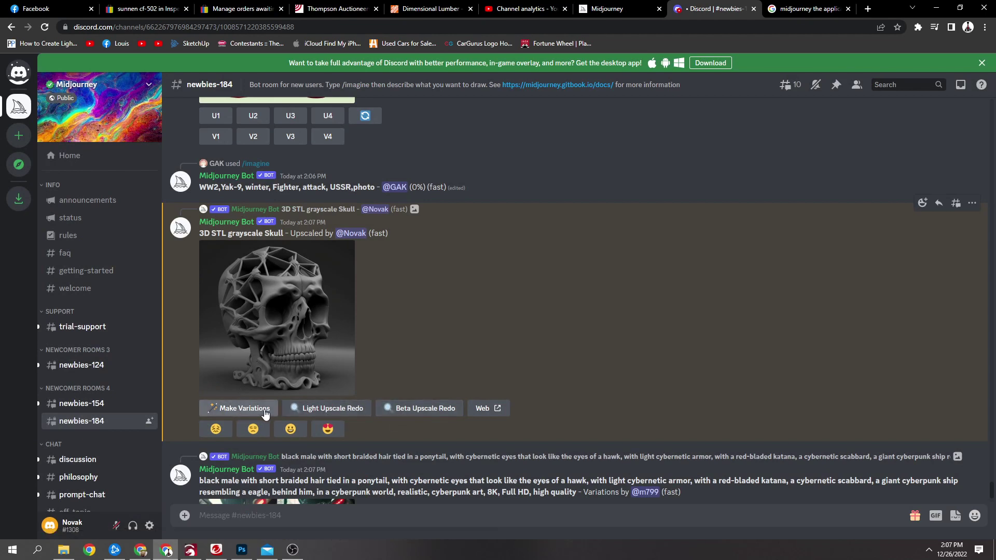
pyautogui.click(278, 321)
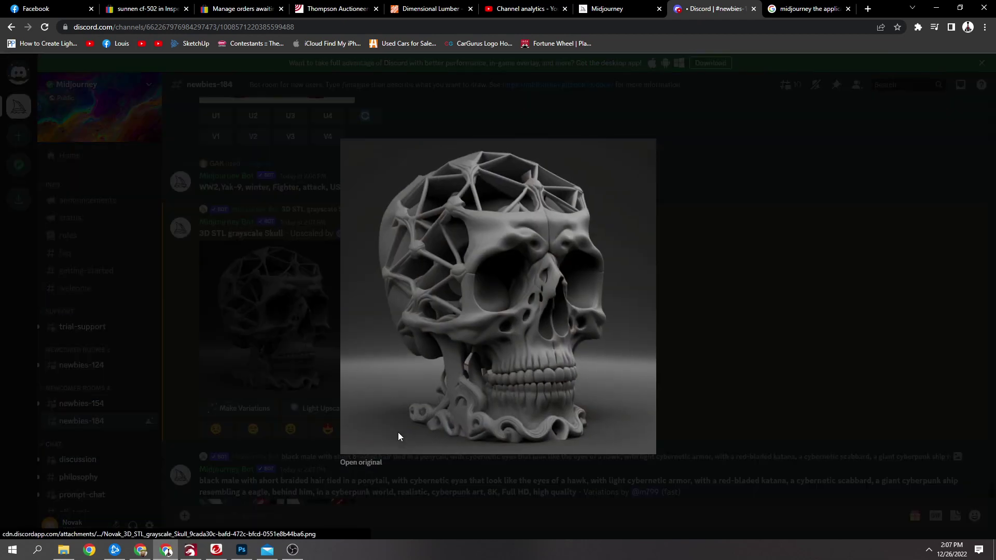
pyautogui.click(364, 462)
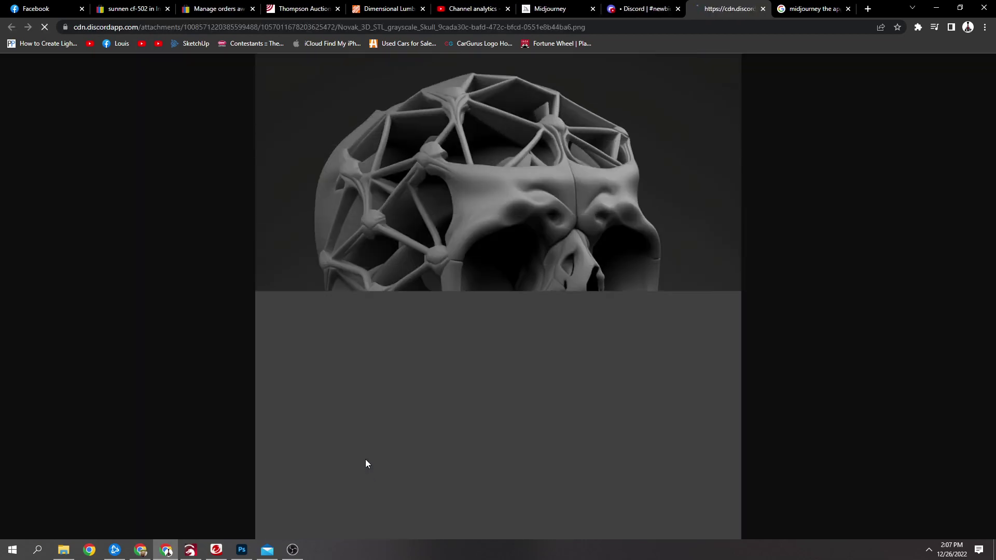
# Save the full-resolution skull image to the computer with Save image as
pyautogui.rightClick(484, 366)
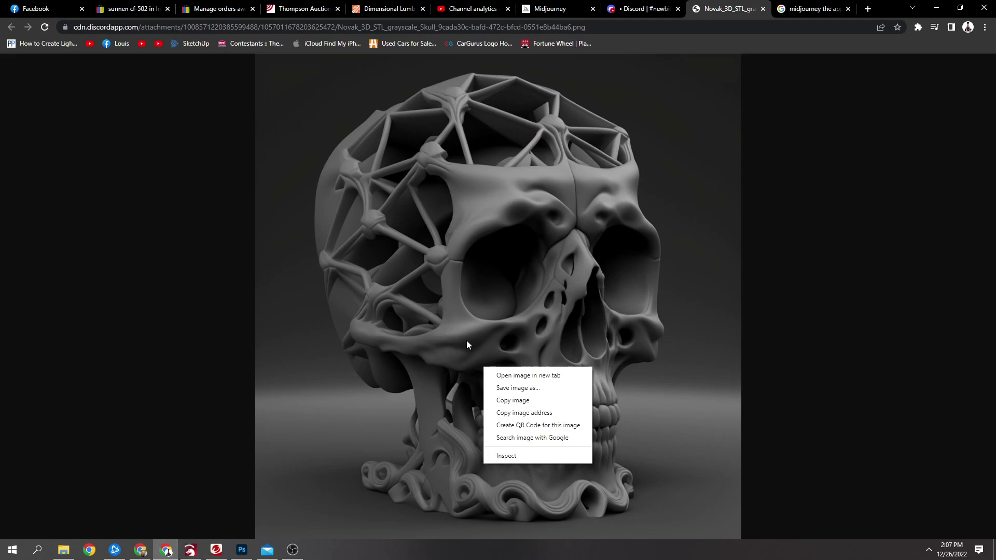
pyautogui.click(467, 344)
pyautogui.rightClick(502, 371)
pyautogui.click(530, 393)
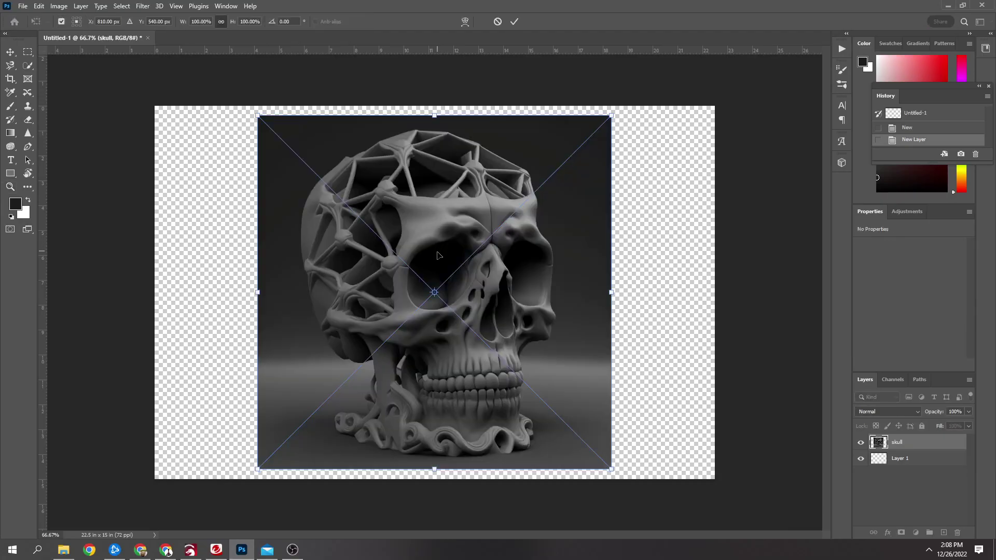
# Commit the placed skull and start selecting it with Magnetic Lasso, then Quick Selection
pyautogui.click(517, 21)
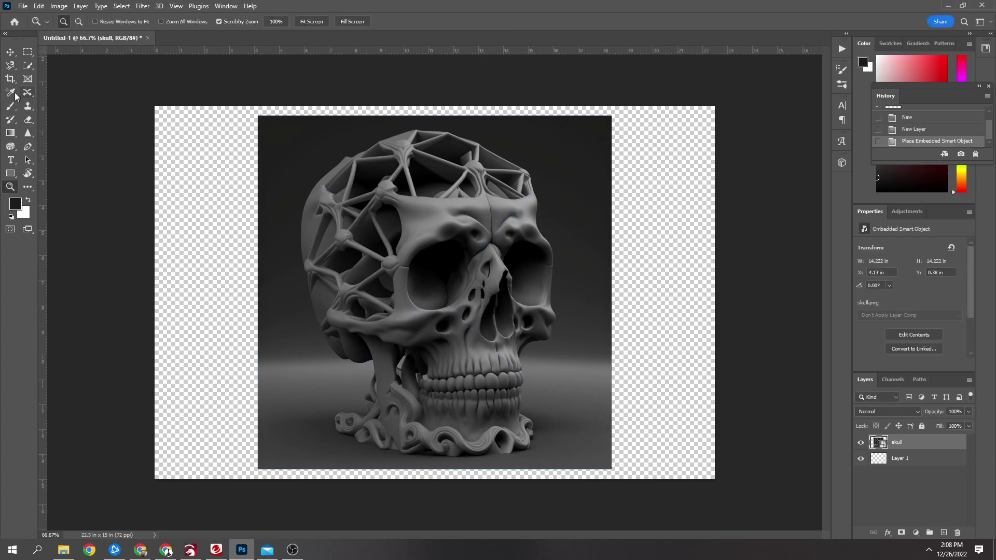
pyautogui.click(11, 66)
pyautogui.click(35, 64)
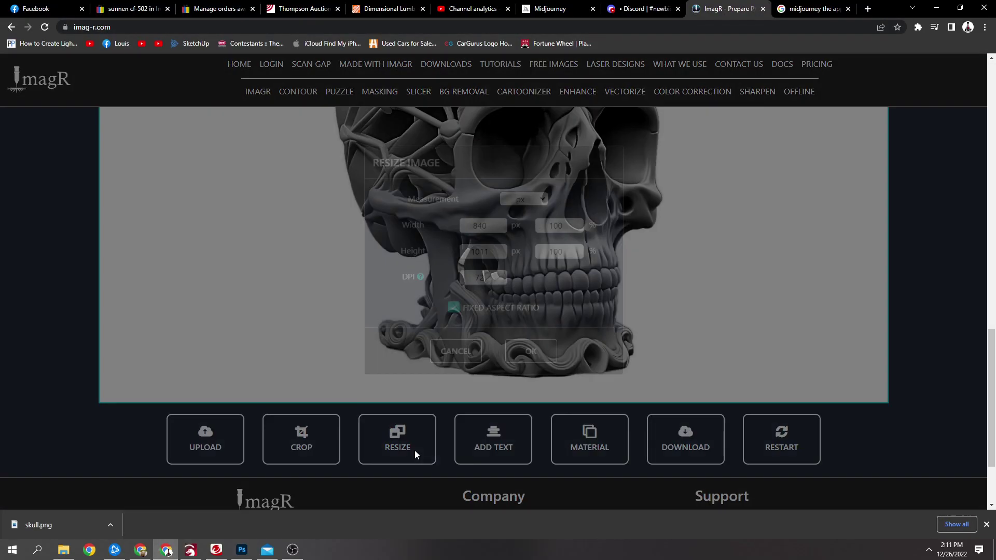
# Upload the skull PNG and resize it to 10 in high at 300 DPI
pyautogui.click(415, 450)
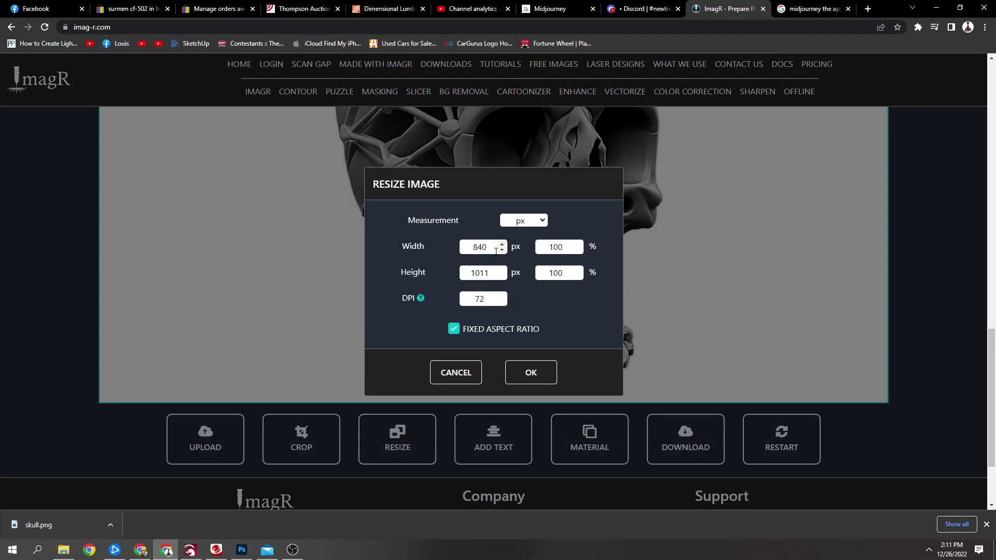
pyautogui.click(523, 220)
pyautogui.click(532, 250)
pyautogui.moveTo(502, 273); pyautogui.dragTo(428, 281)
pyautogui.write('10')
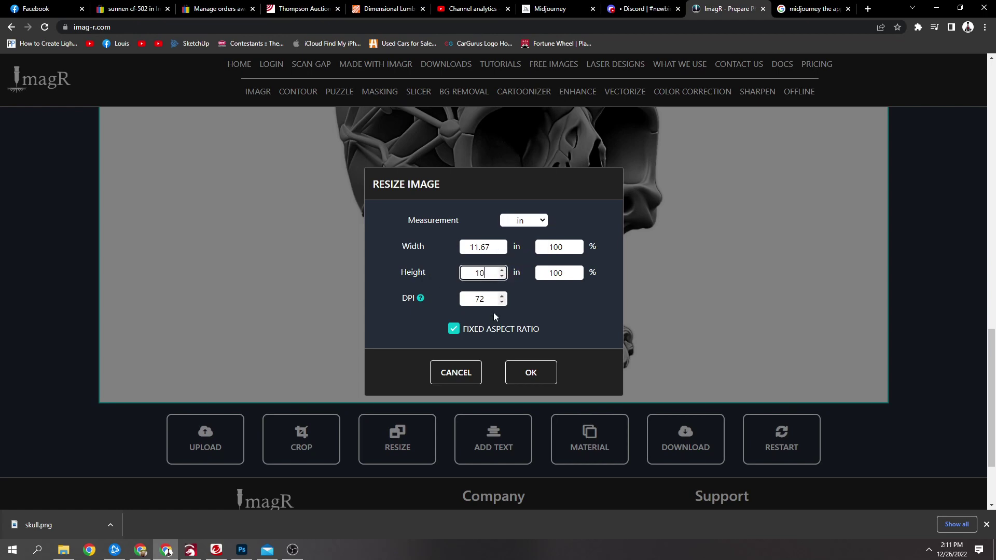
pyautogui.moveTo(487, 299); pyautogui.dragTo(470, 299)
pyautogui.write('300')
pyautogui.click(530, 372)
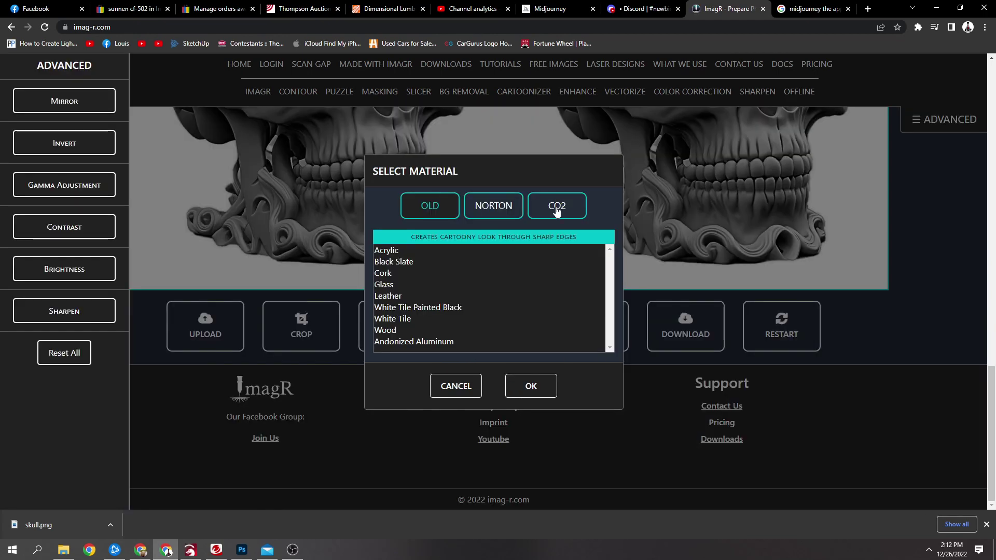
# Apply the CO2 White Tile Painted Black material to the skull
pyautogui.click(556, 207)
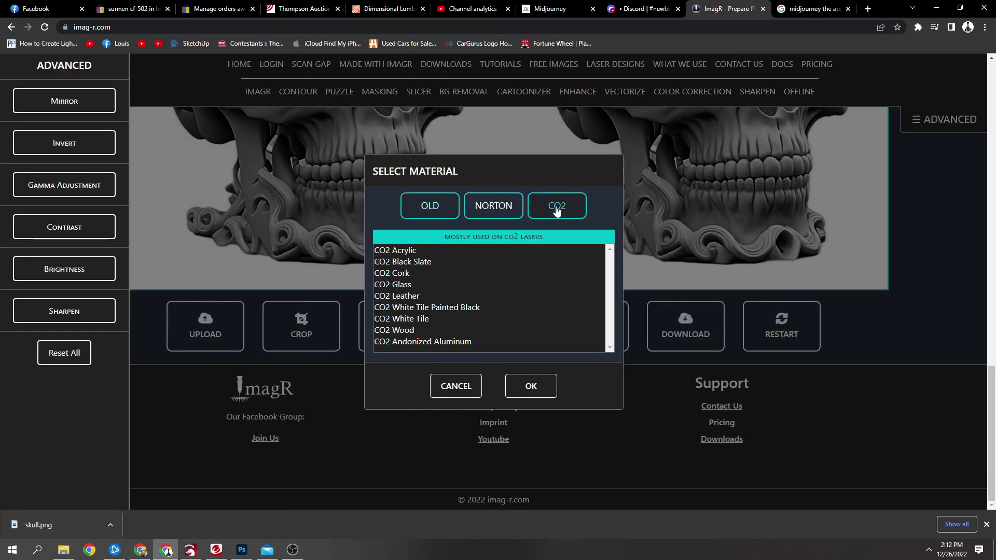
pyautogui.click(400, 307)
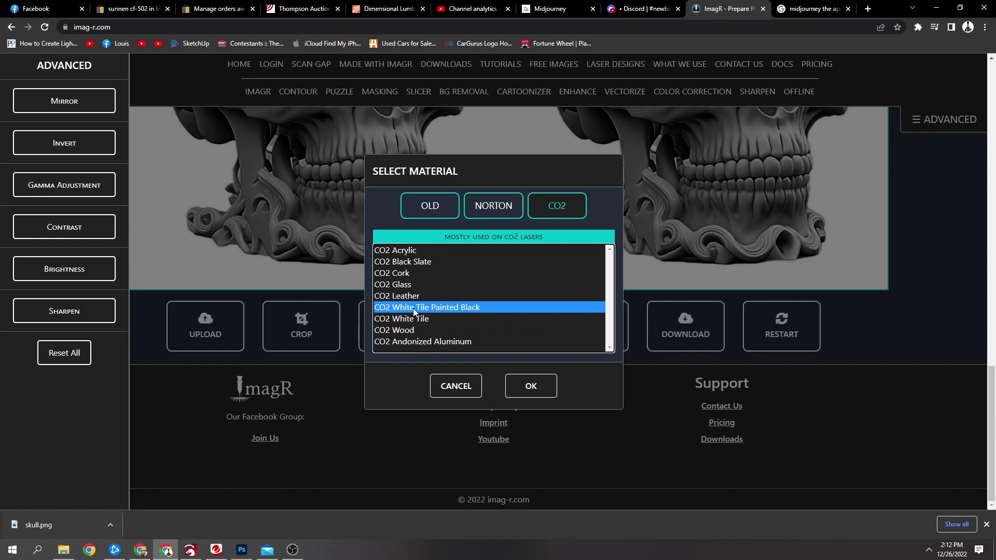
pyautogui.click(539, 386)
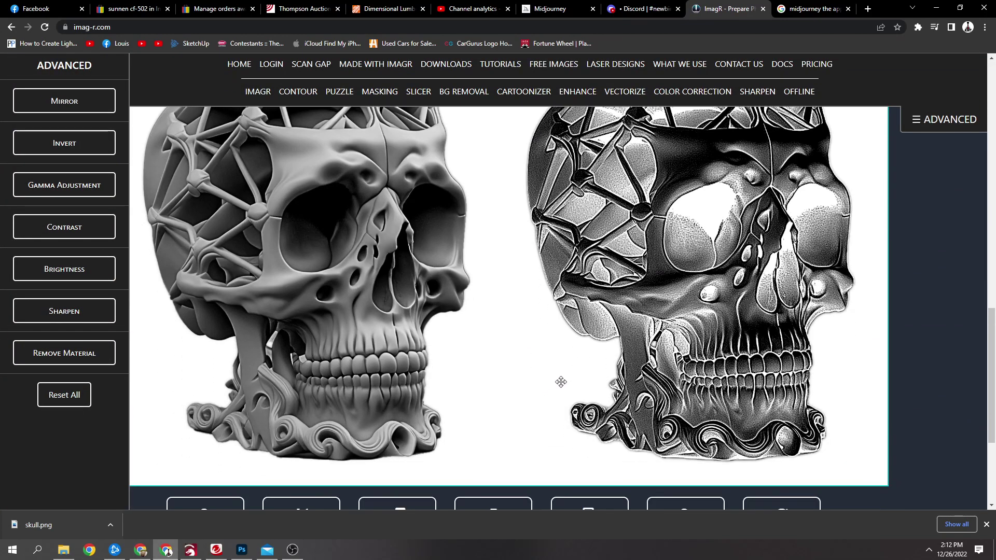
# Download the processed skull engraving as a BMP file
pyautogui.scroll(1, 658, 367)
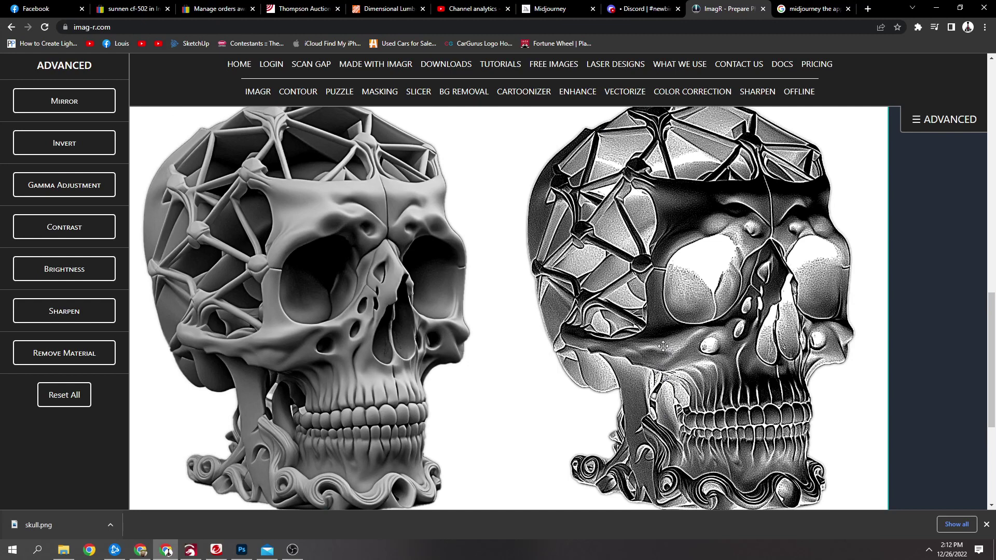
pyautogui.scroll(-4, 663, 346)
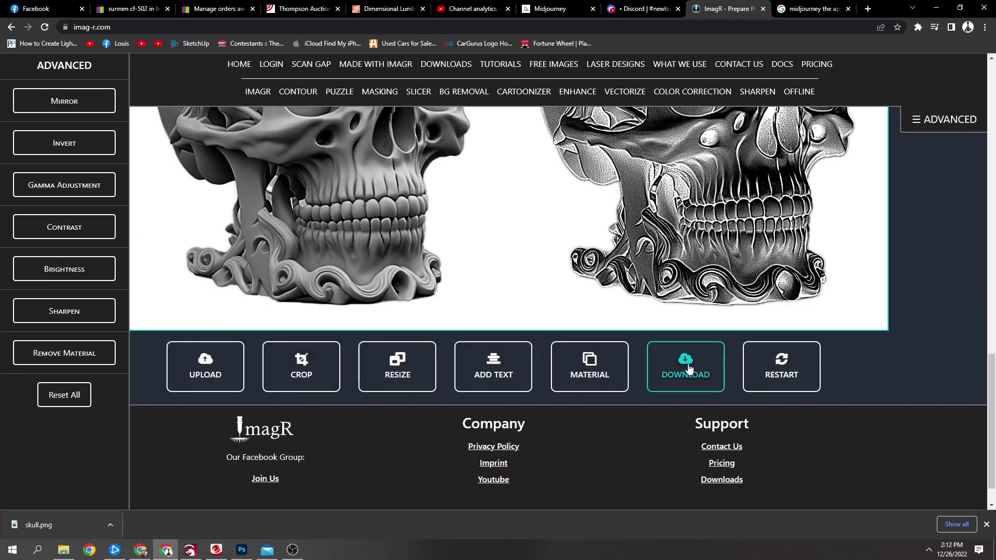
pyautogui.click(686, 368)
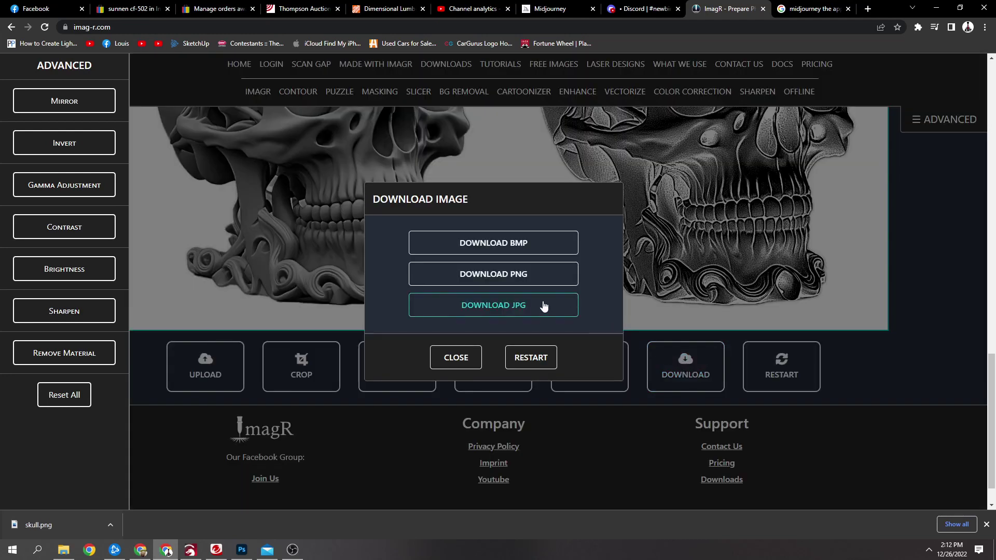
pyautogui.click(512, 246)
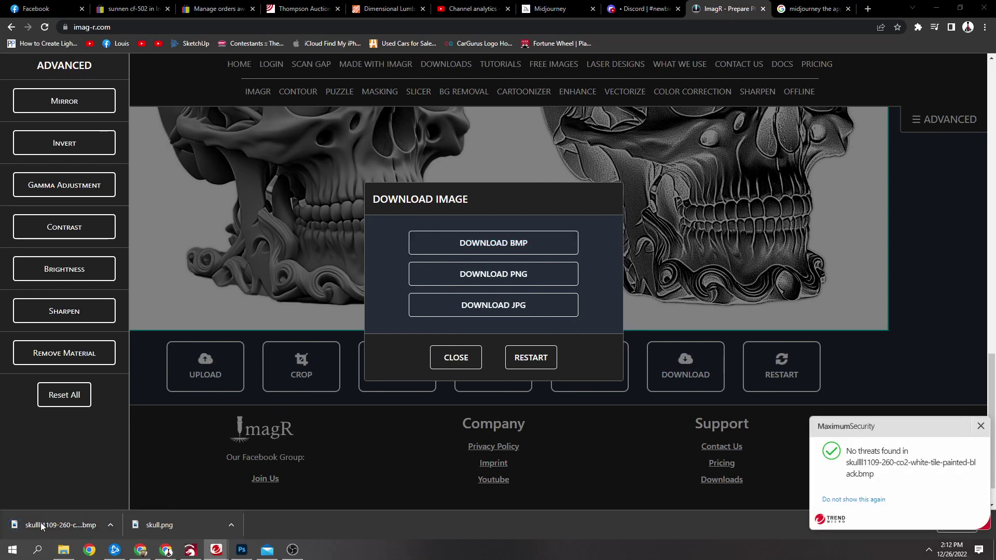
# Drag the downloaded skull BMP from the download bar into the LightBurn workspace
pyautogui.moveTo(42, 524); pyautogui.dragTo(569, 165)
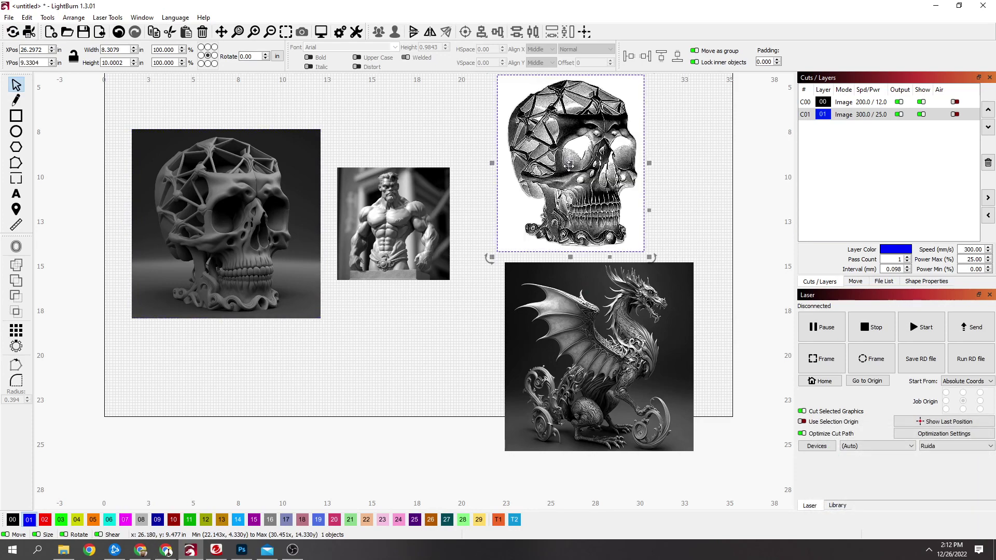